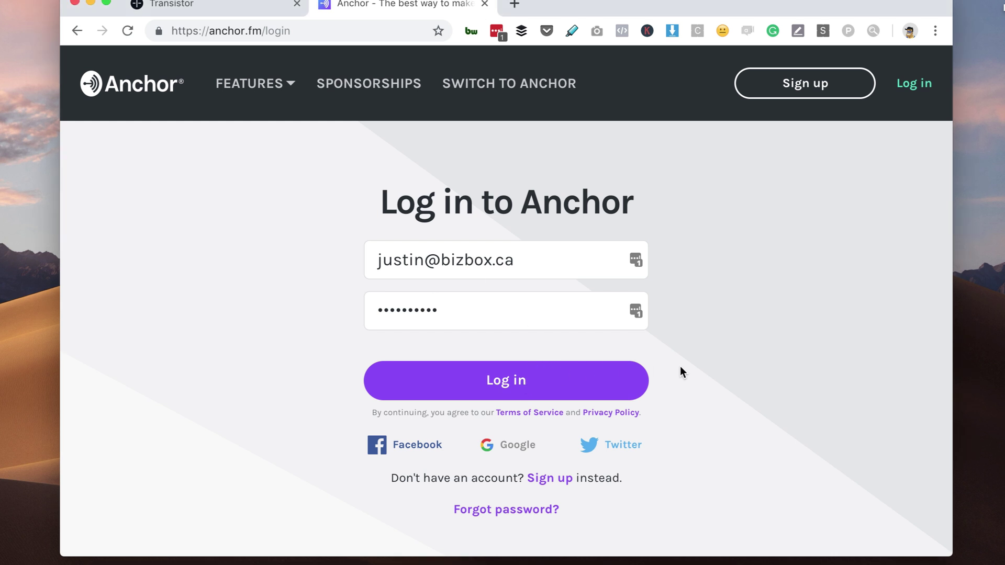
# Step: Log in to Anchor and copy the podcast's RSS feed URL from the Advanced settings
pyautogui.click(534, 380)
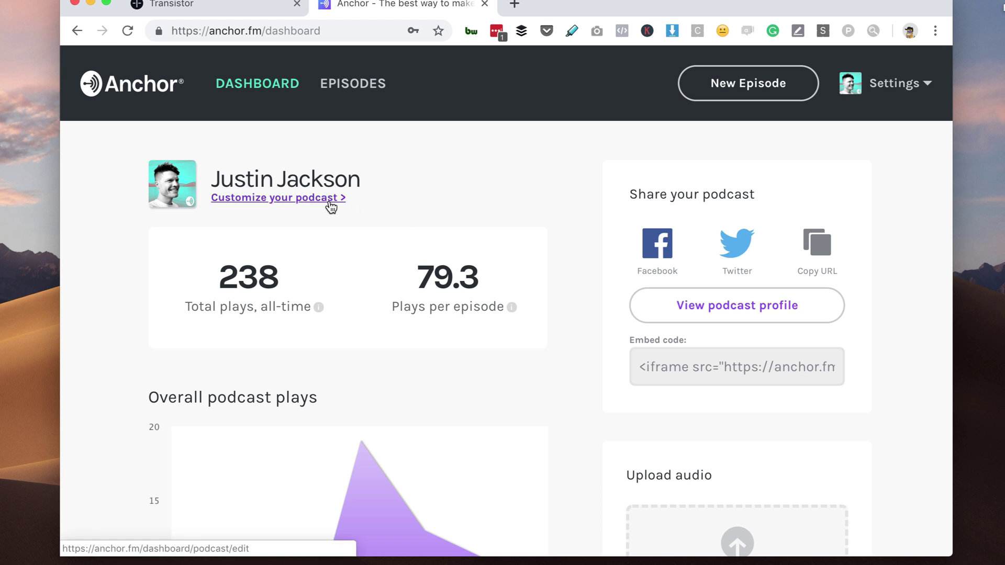
pyautogui.click(331, 204)
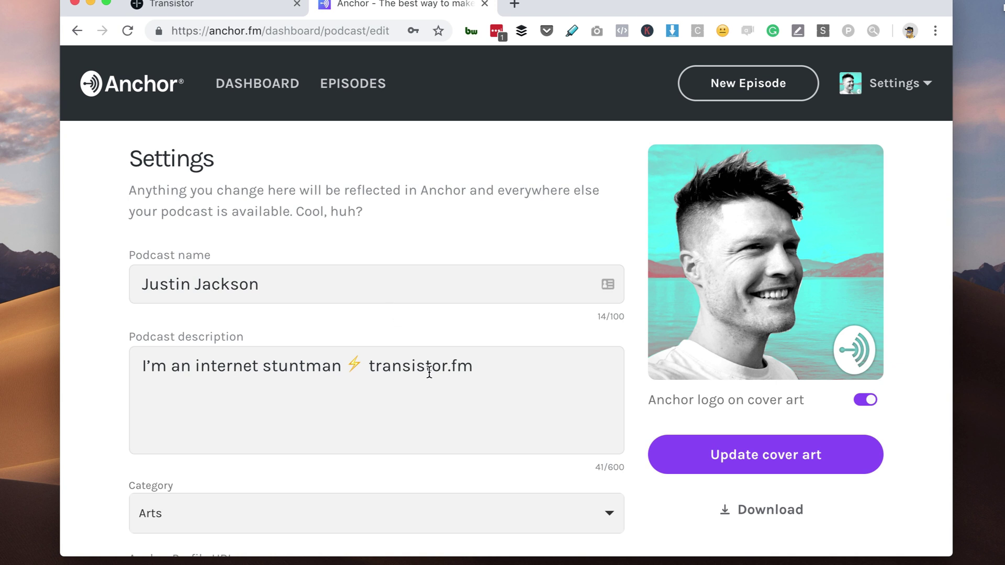
pyautogui.scroll(-15, 429, 372)
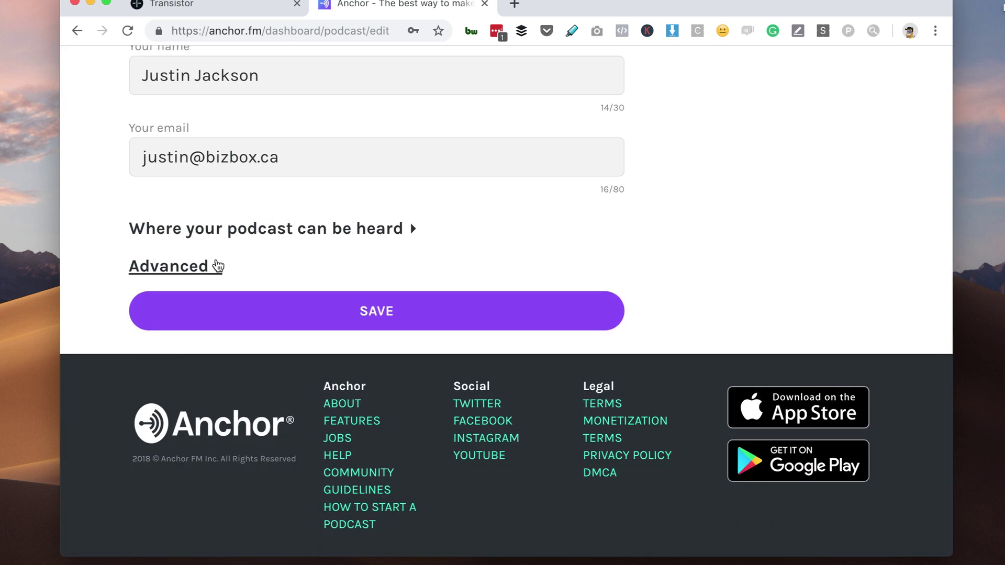
pyautogui.click(218, 265)
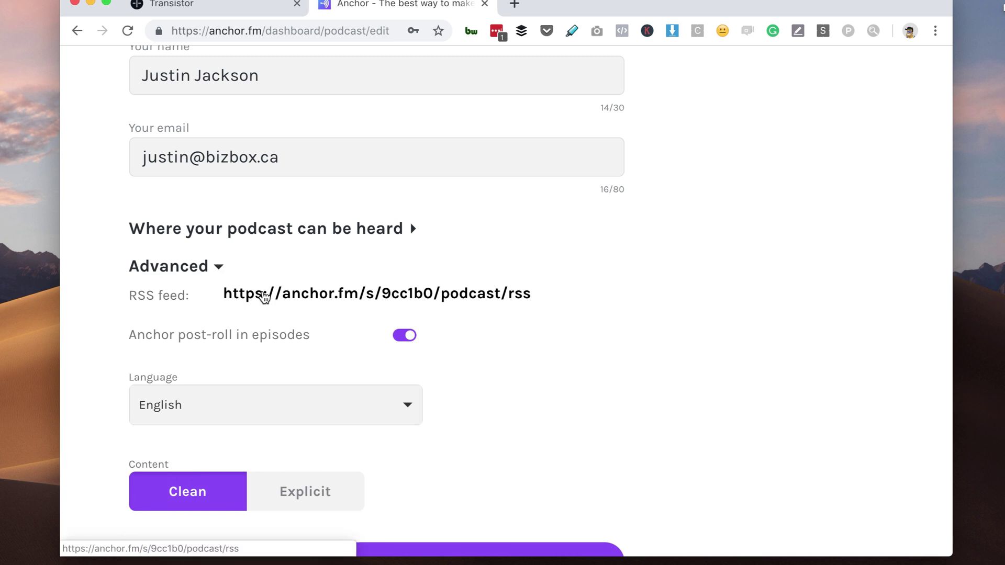
pyautogui.moveTo(219, 293); pyautogui.dragTo(549, 294)
pyautogui.press('cmd+c')
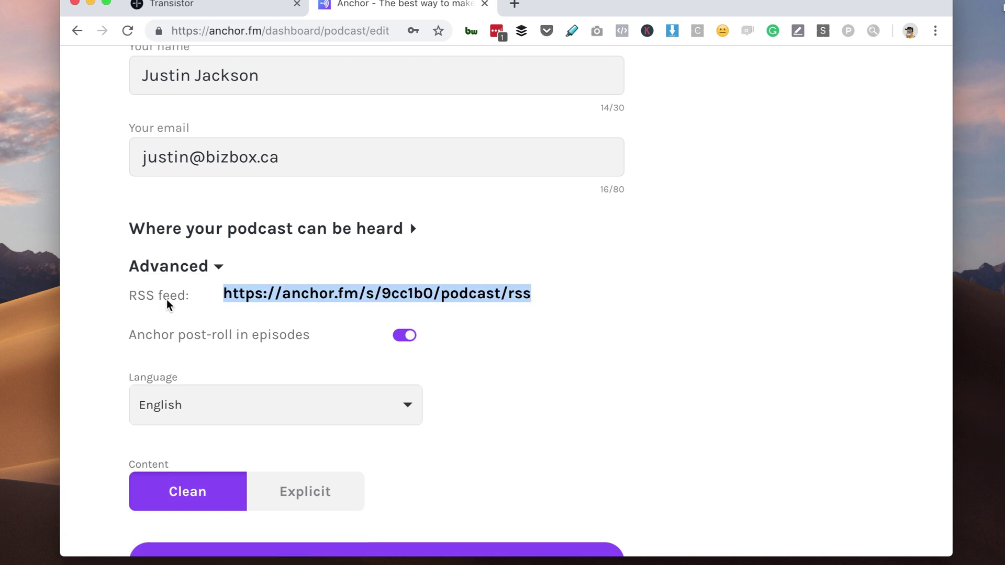
pyautogui.click(210, 5)
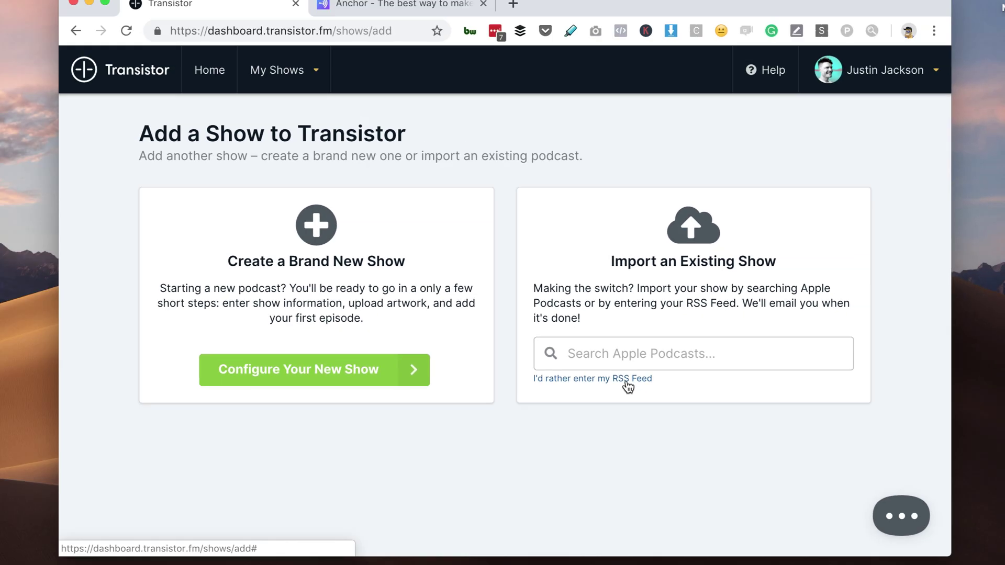
pyautogui.click(387, 490)
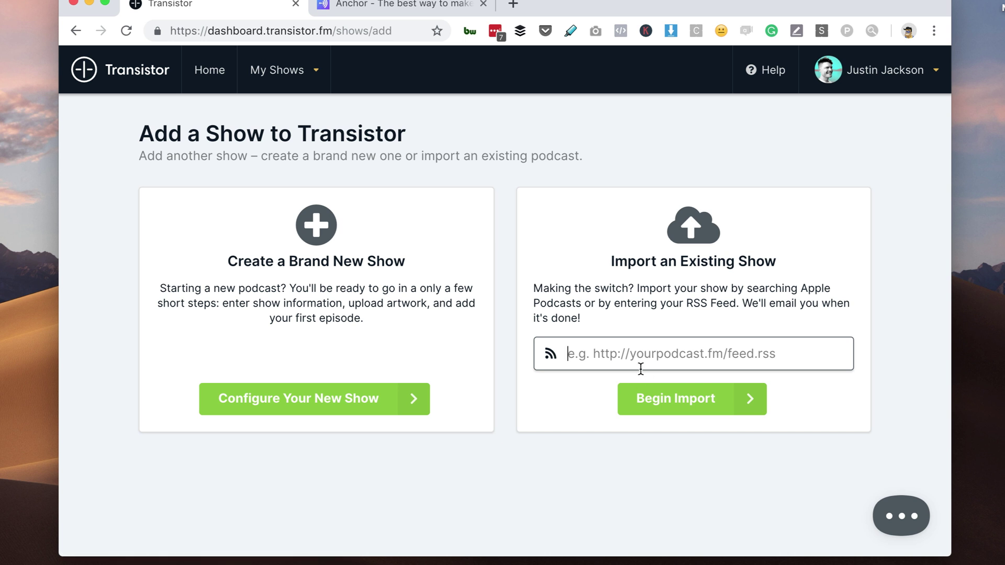
pyautogui.press('cmd+v')
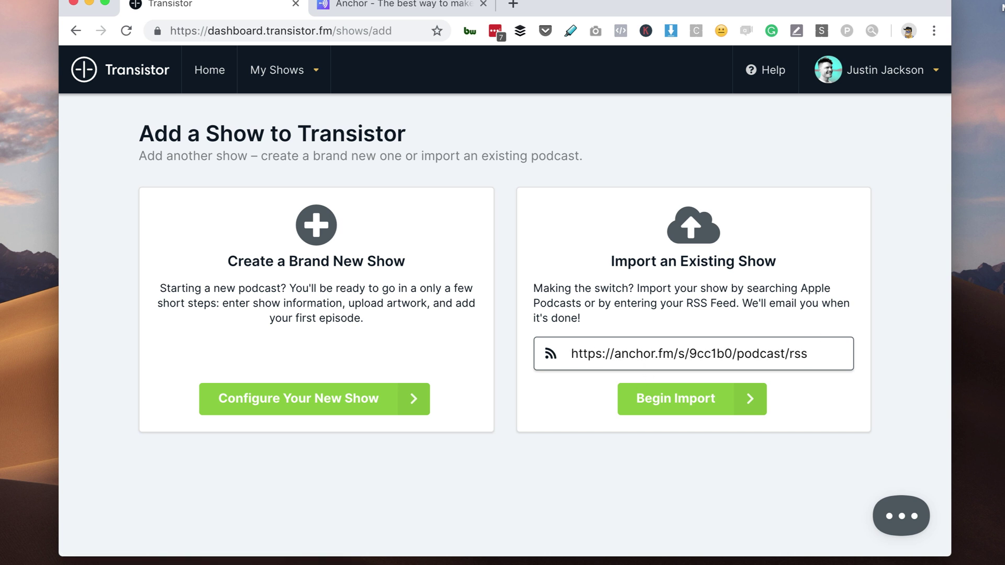
pyautogui.click(383, 5)
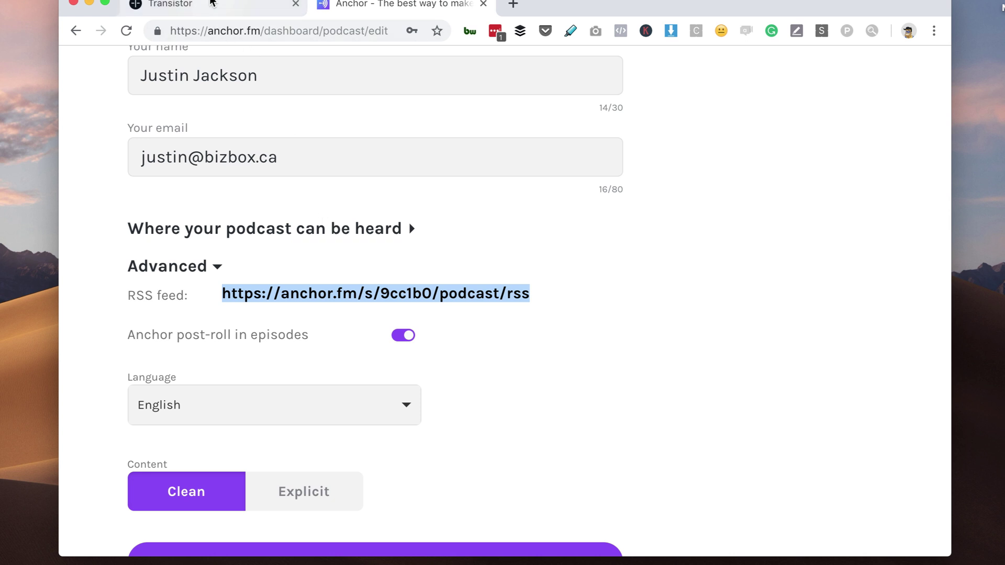
pyautogui.click(209, 6)
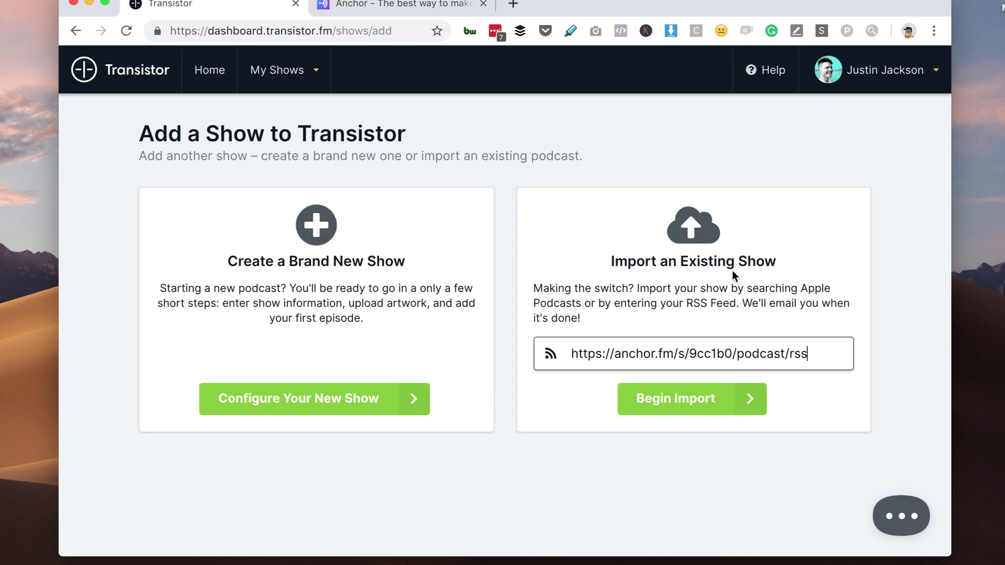
pyautogui.click(678, 409)
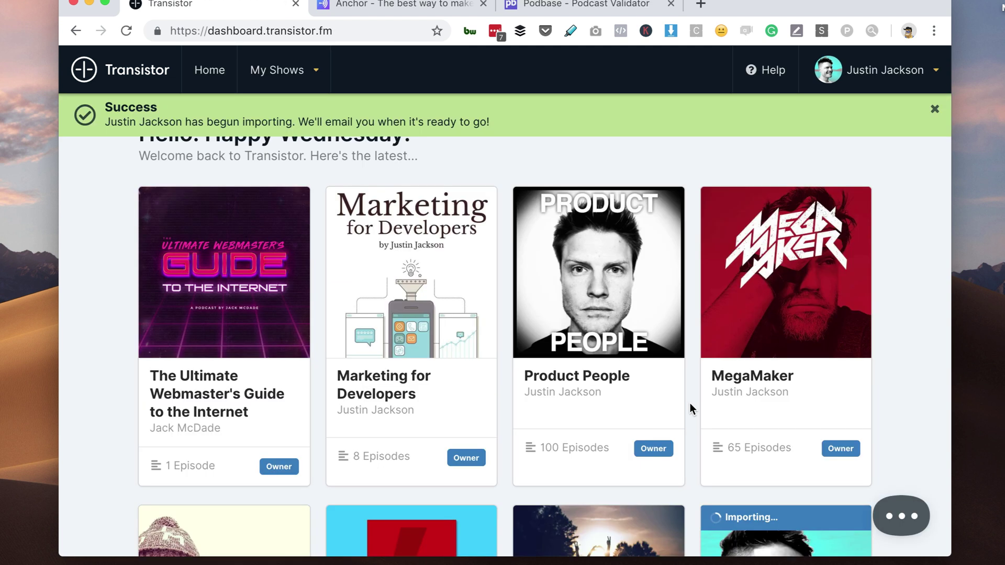
# Step: Open the imported show and display its new Transistor RSS feed URL, comparing it with Anchor's
pyautogui.scroll(-5, 690, 403)
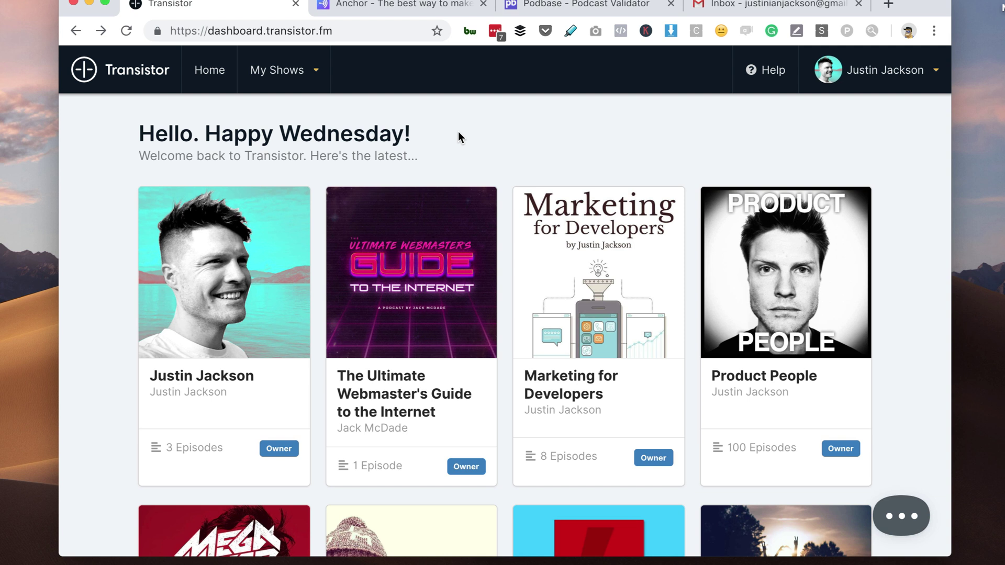
pyautogui.click(210, 239)
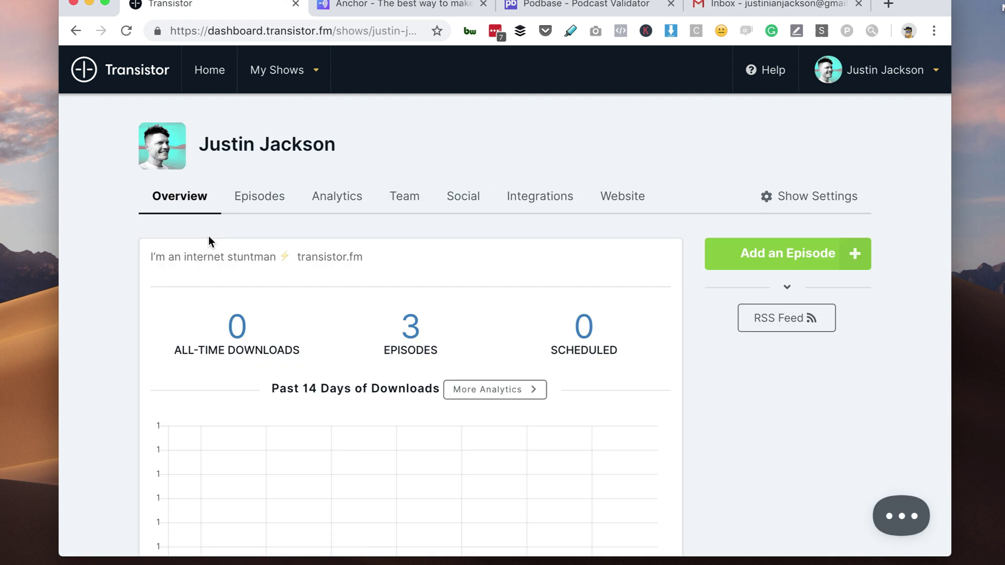
pyautogui.click(772, 328)
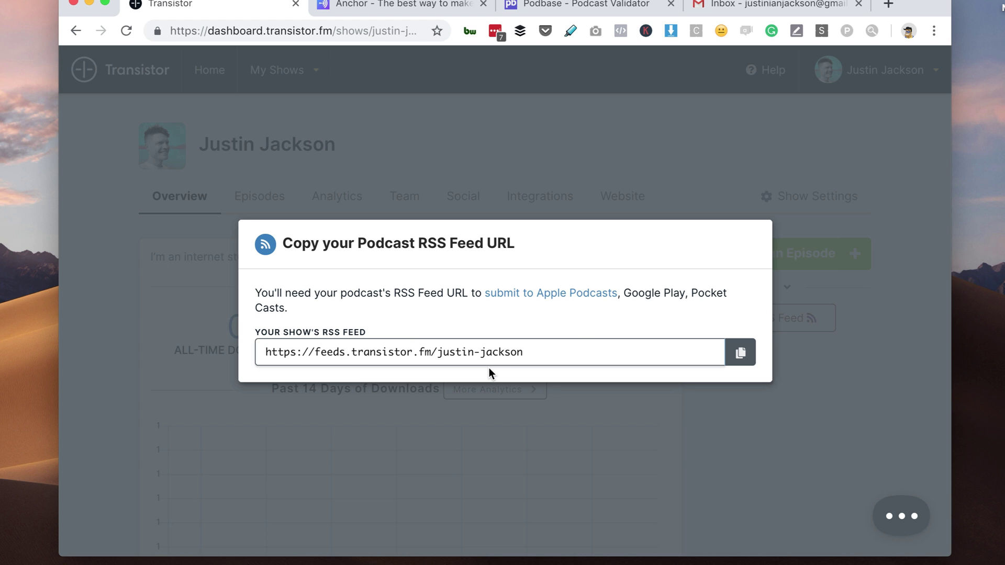
pyautogui.hotkey('ctrl', 'Tab')
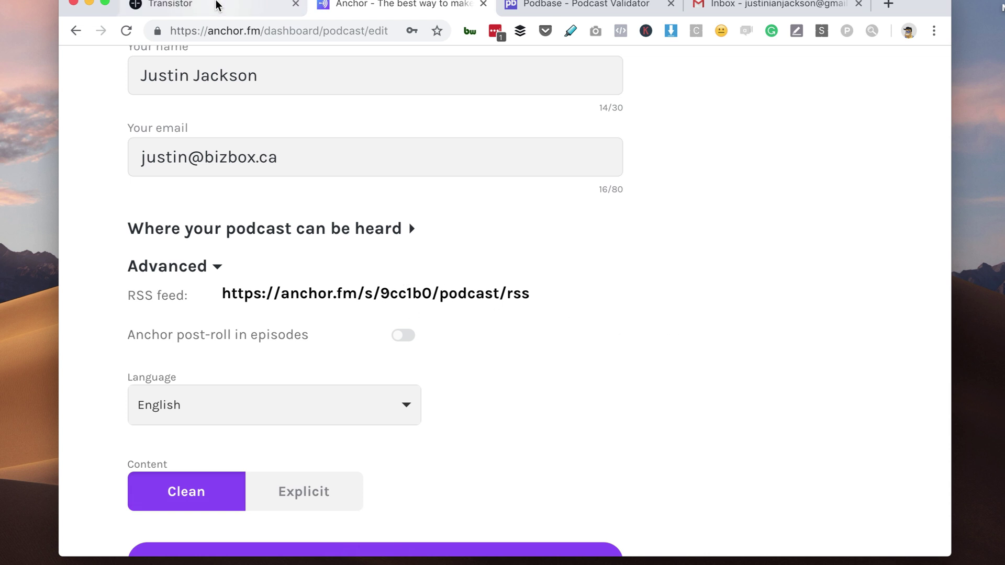
pyautogui.click(219, 6)
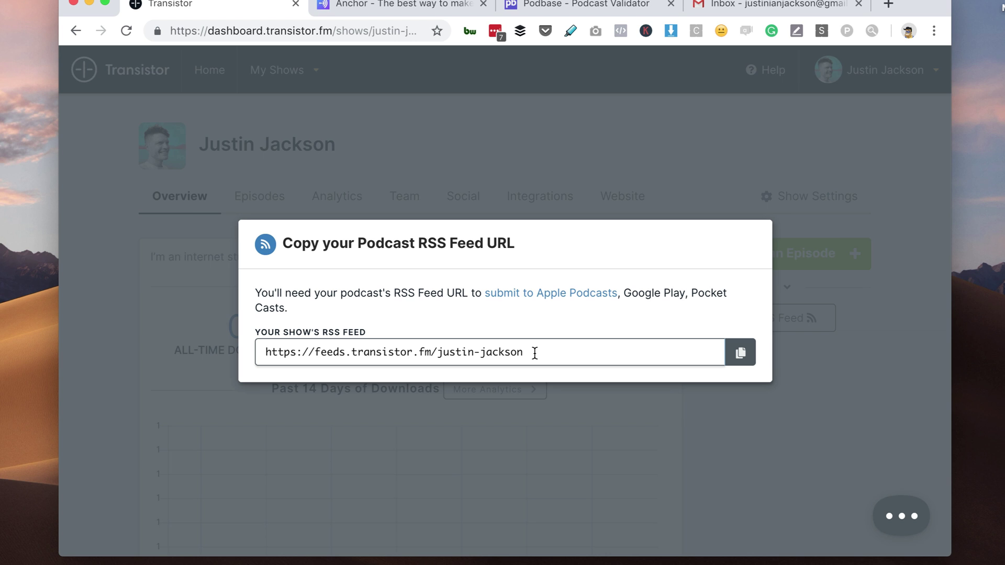
pyautogui.hotkey('ctrl', 'shift', 'Tab')
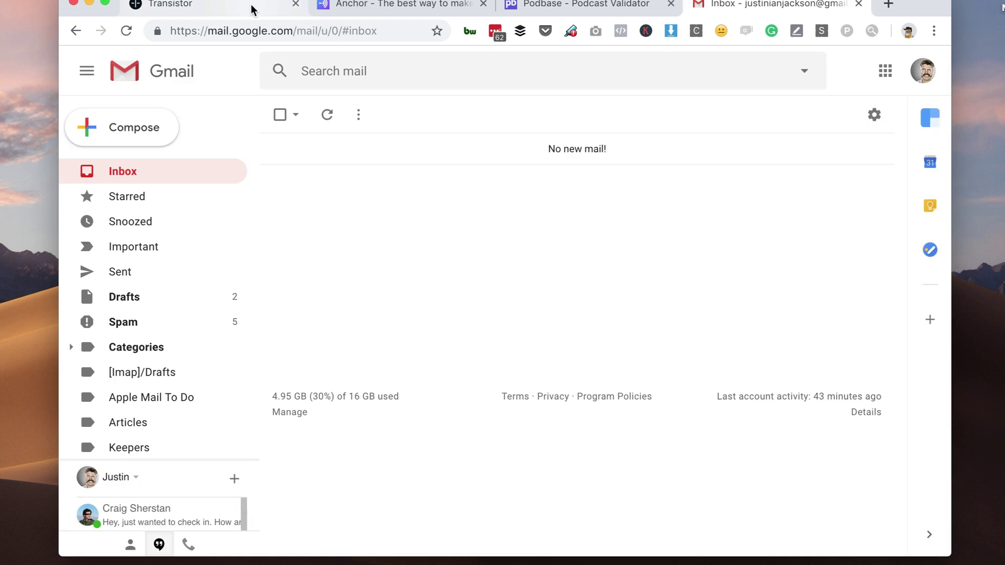
# Step: Start an email to Anchor support titled 'Please initiate 301 redirect' with an opening requesting the redirect
pyautogui.click(148, 132)
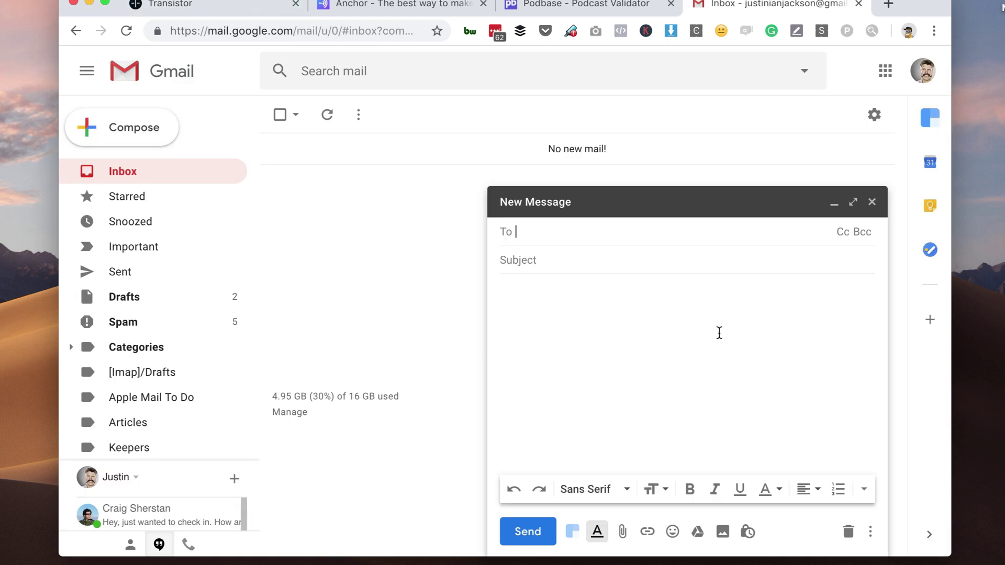
pyautogui.press('super+v')
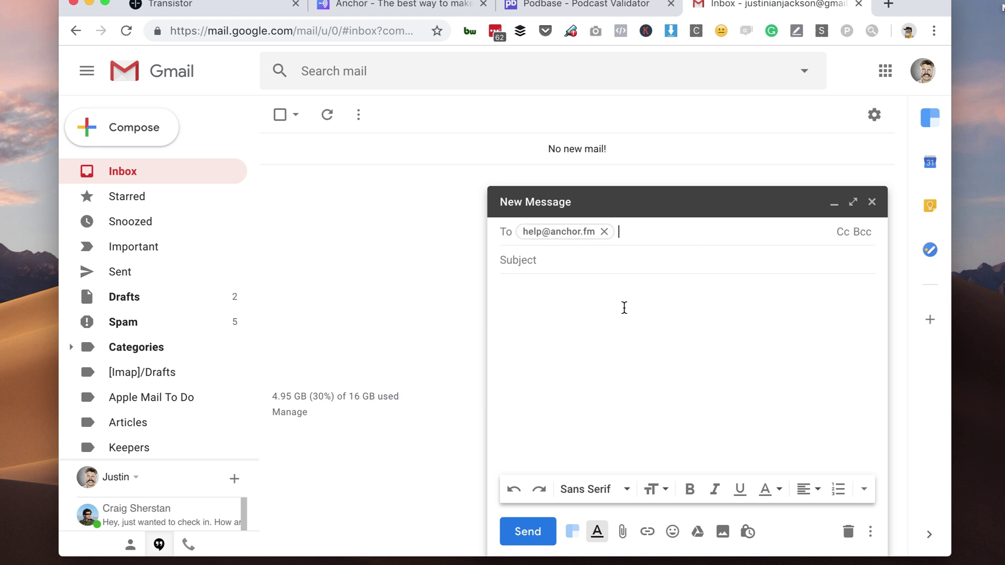
pyautogui.click(597, 260)
pyautogui.write('Plea')
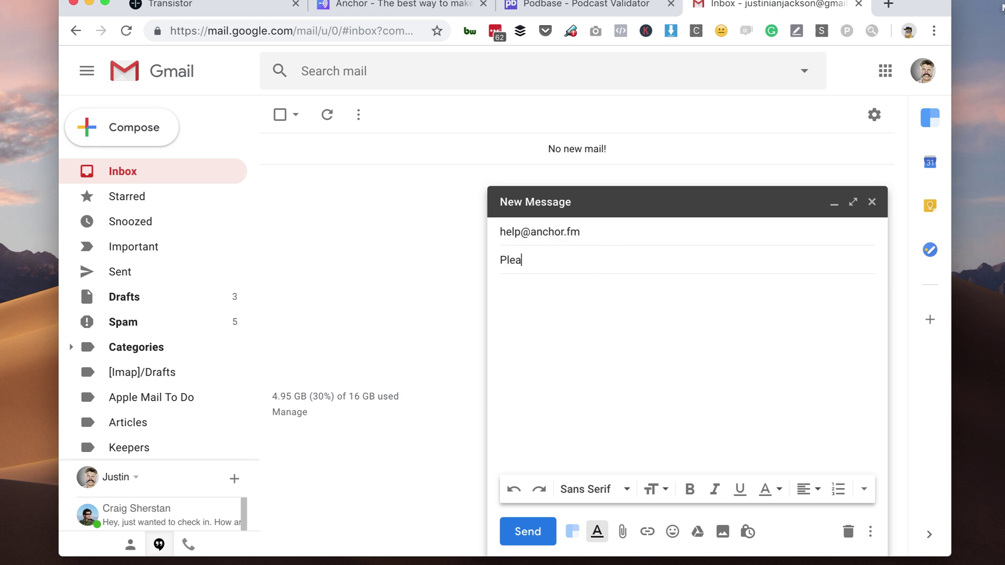
pyautogui.write('se initiate 301 redirect')
pyautogui.press('Tab')
pyautogui.write('Hi,')
pyautogui.press('Return')
pyautogui.press('Return')
pyautogui.write('I')
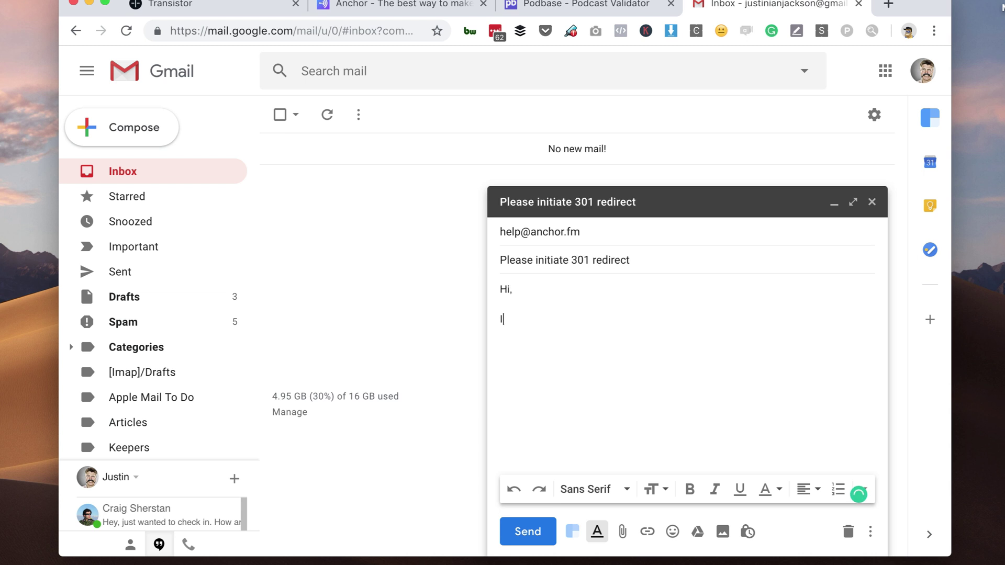
pyautogui.write("'ve switched podcast ")
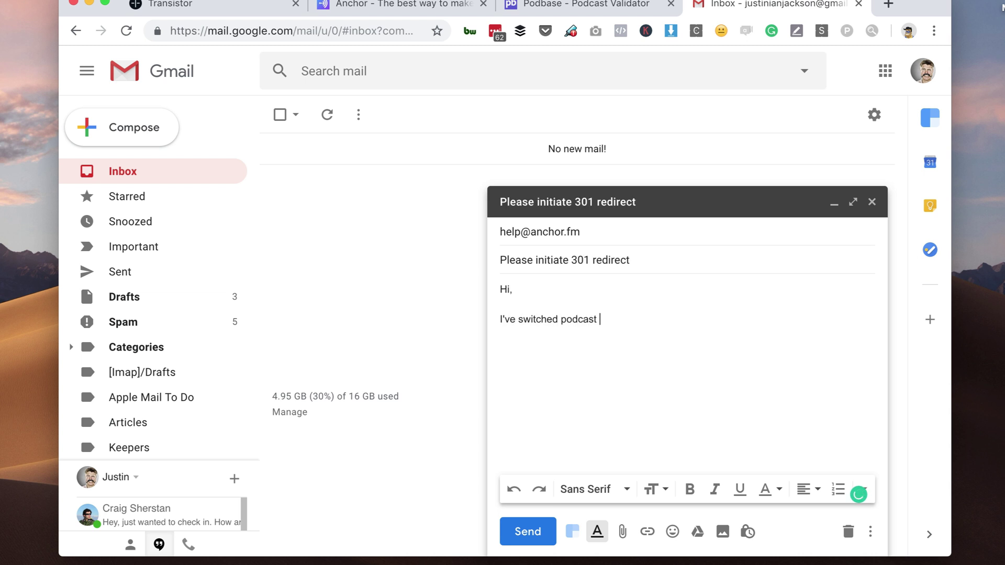
pyautogui.write('hosting platforms, and I need you to initiate ')
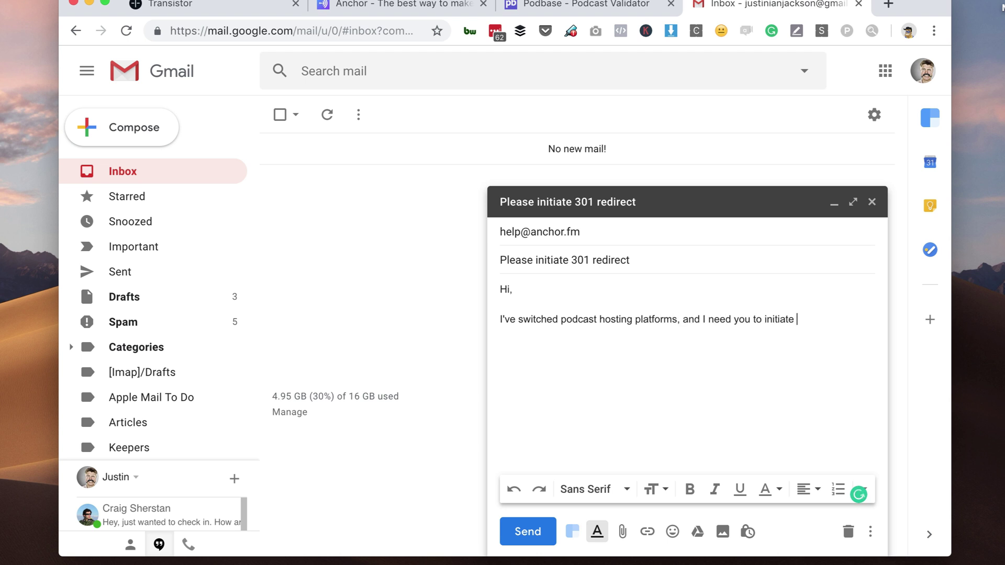
pyautogui.write('a 301 redirect to m')
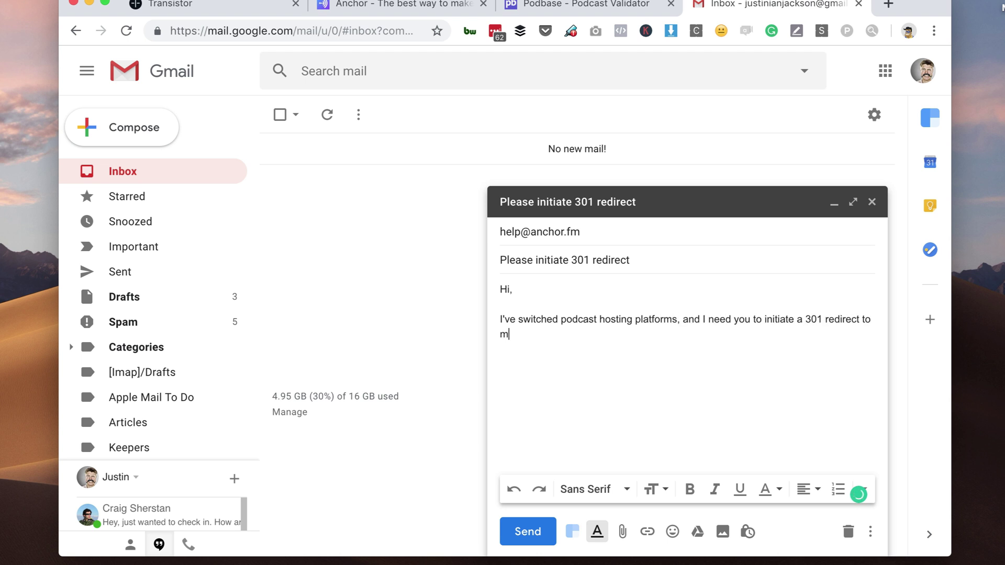
pyautogui.write('y new podcast host')
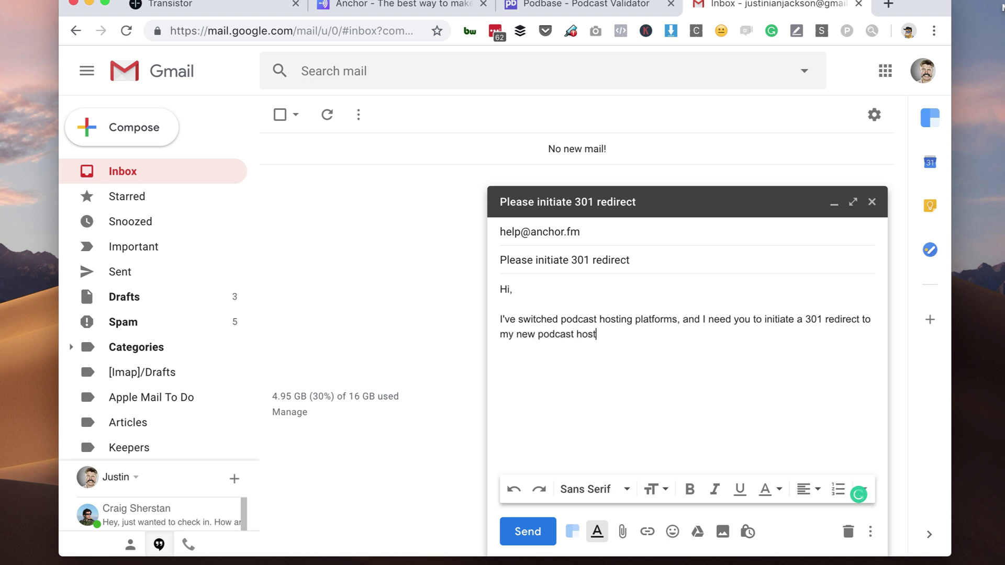
pyautogui.write('.')
# Step: Add the new Transistor RSS feed URL under 'New RSS feed:' and begin a 'Name of the show:' line
pyautogui.press('Return')
pyautogui.press('Return')
pyautogui.write('New RSS feed:')
pyautogui.click(193, 4)
pyautogui.click(741, 352)
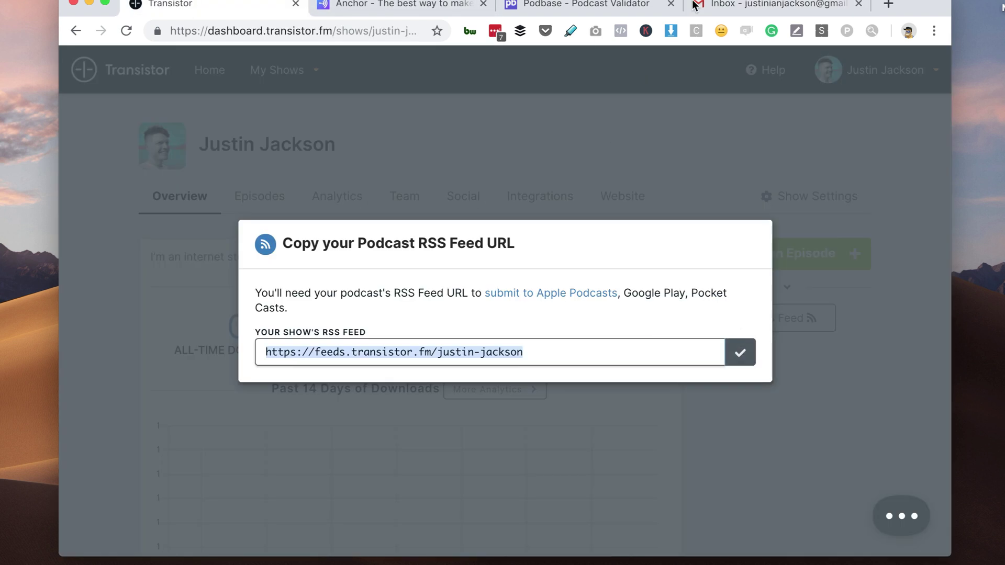
pyautogui.click(694, 5)
pyautogui.press('super+v')
pyautogui.press('Return')
pyautogui.write('Name of the show')
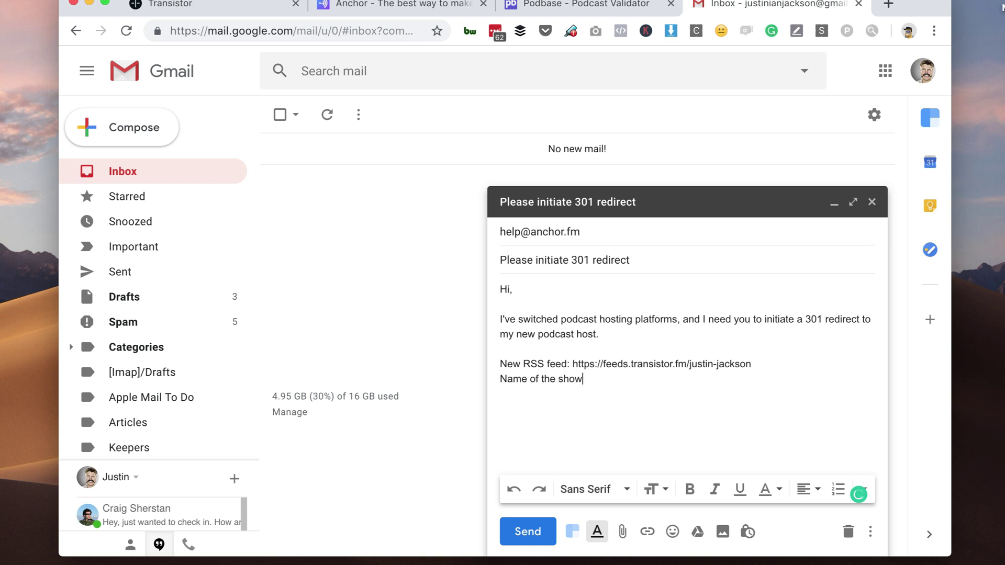
pyautogui.write(':')
# Step: Fill in the show name and old Anchor RSS feed, then begin the Anchor account email line
pyautogui.click(398, 4)
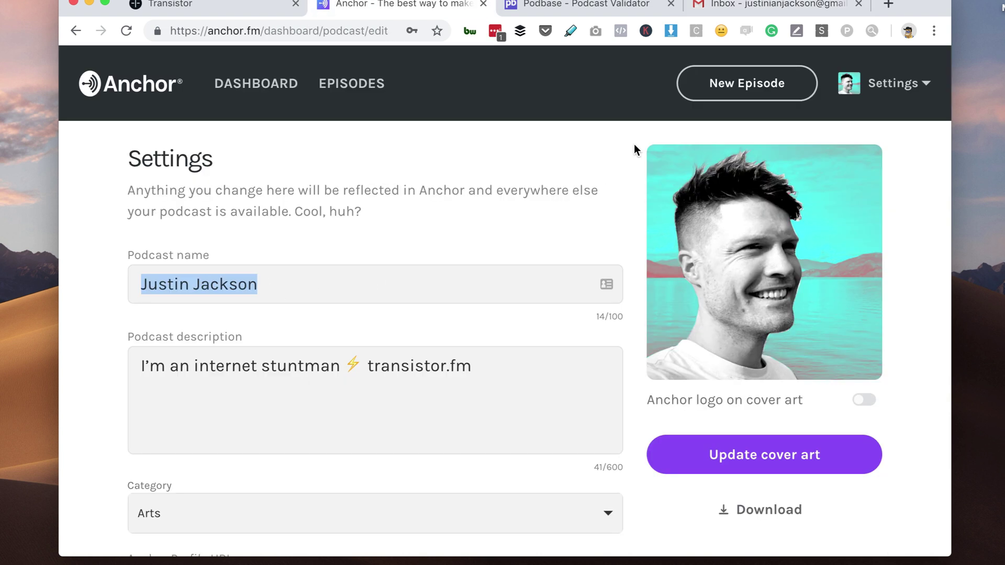
pyautogui.press('super+c')
pyautogui.click(713, 8)
pyautogui.press('super+v')
pyautogui.press('Return')
pyautogui.write('Old ')
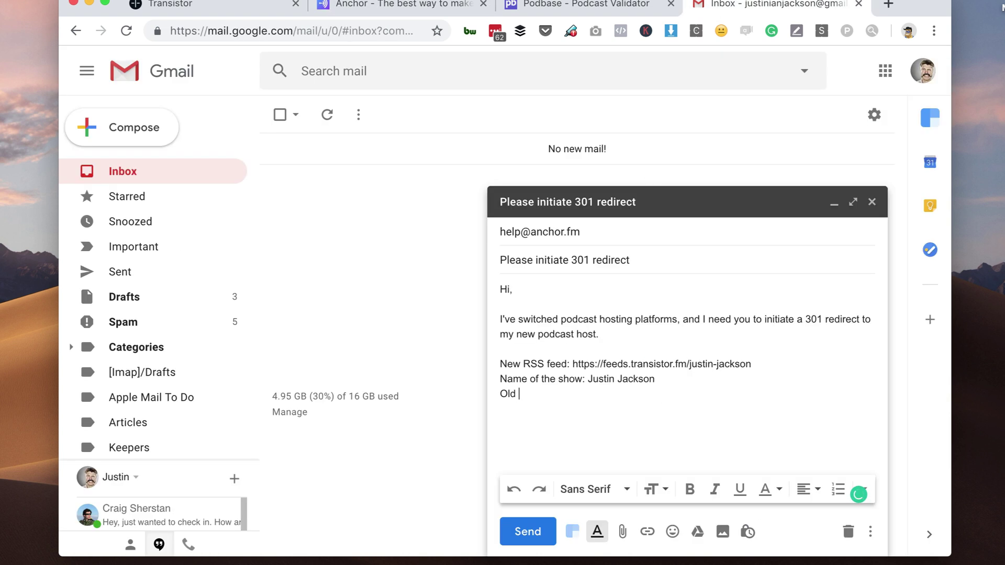
pyautogui.write('Anchor RSS feed:')
pyautogui.press('super+v')
pyautogui.press('Return')
pyautogui.write('Email a')
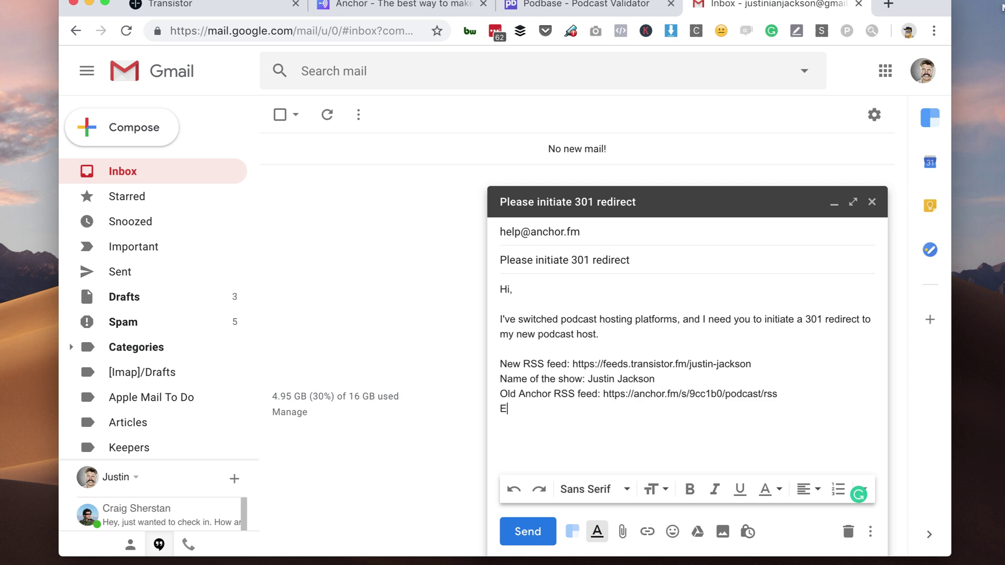
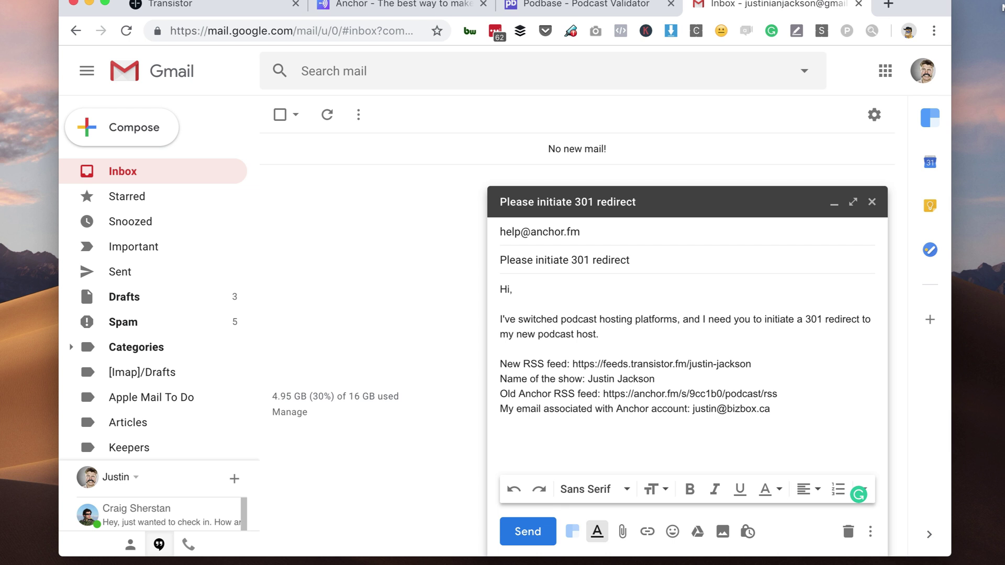
pyautogui.press('super+1')
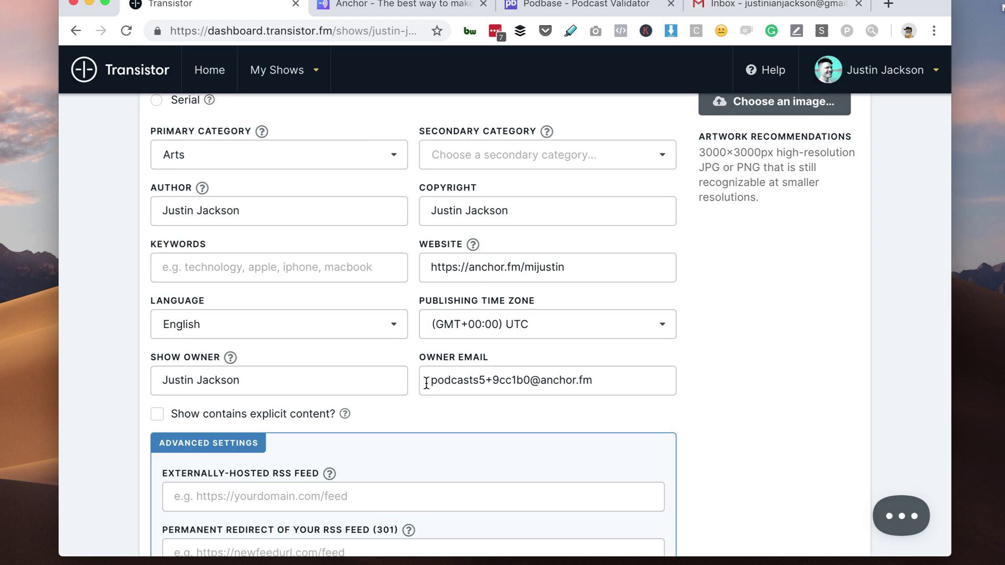
# Step: Replace the Anchor-generated owner email in Transistor with your own address
pyautogui.moveTo(426, 382); pyautogui.dragTo(648, 376)
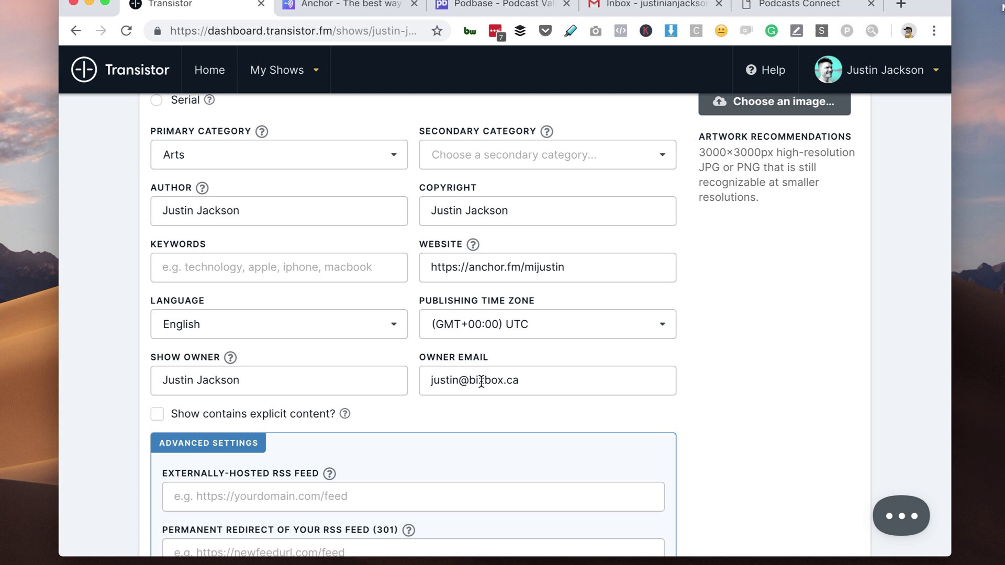
pyautogui.click(803, 5)
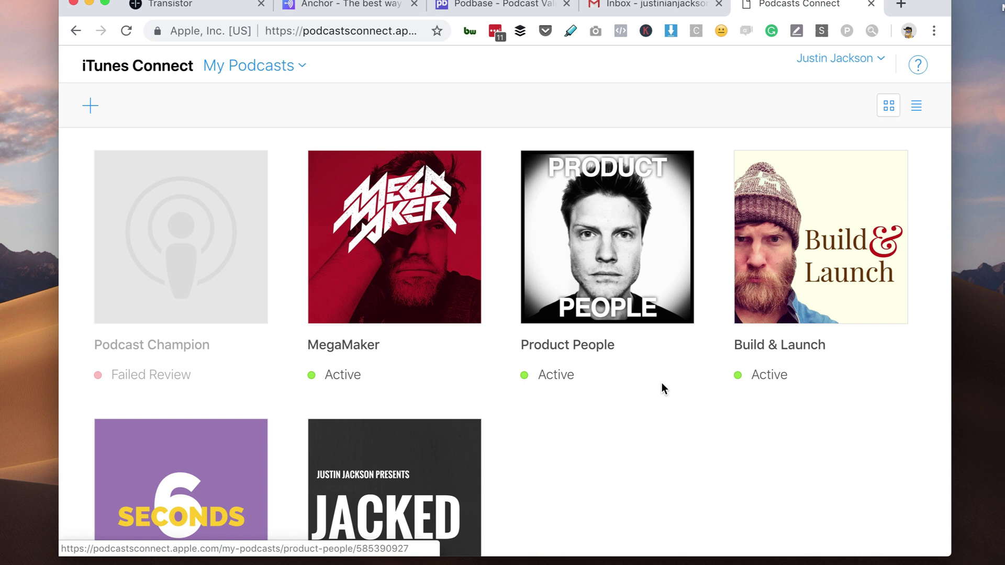
# Step: Review the Product People feed and Podcast Analytics in Podcasts Connect, then return to Transistor
pyautogui.click(605, 307)
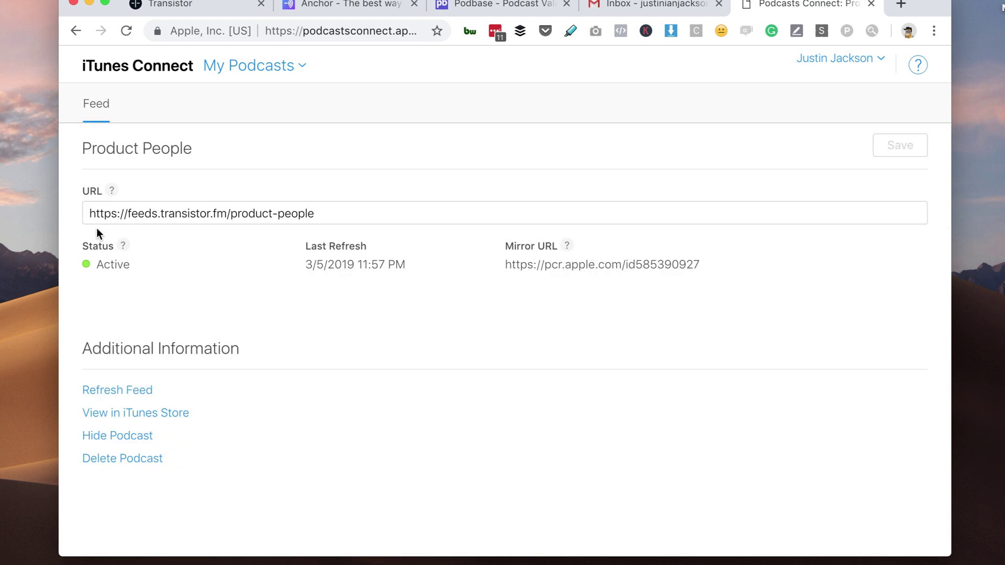
pyautogui.click(230, 67)
pyautogui.click(249, 151)
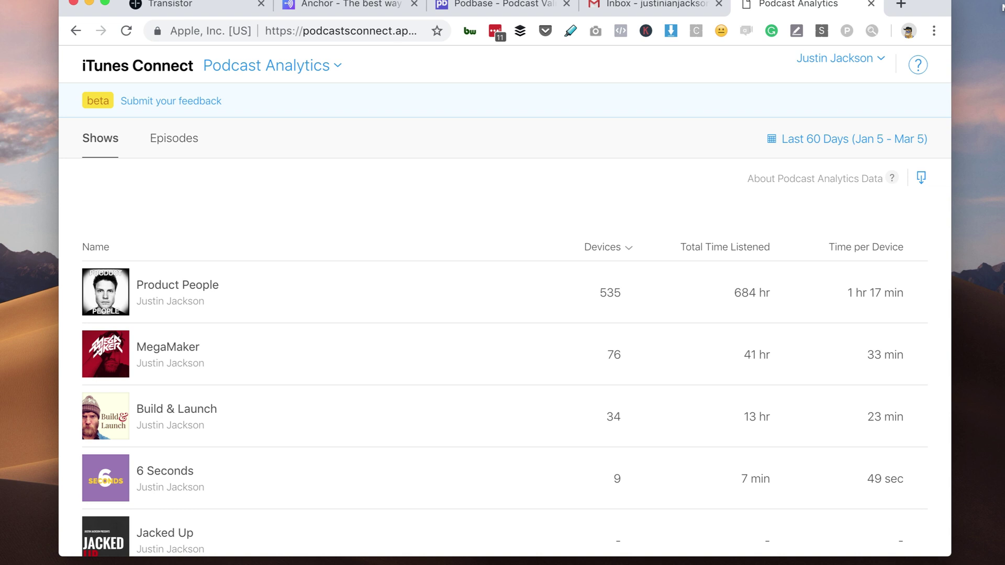
pyautogui.click(294, 7)
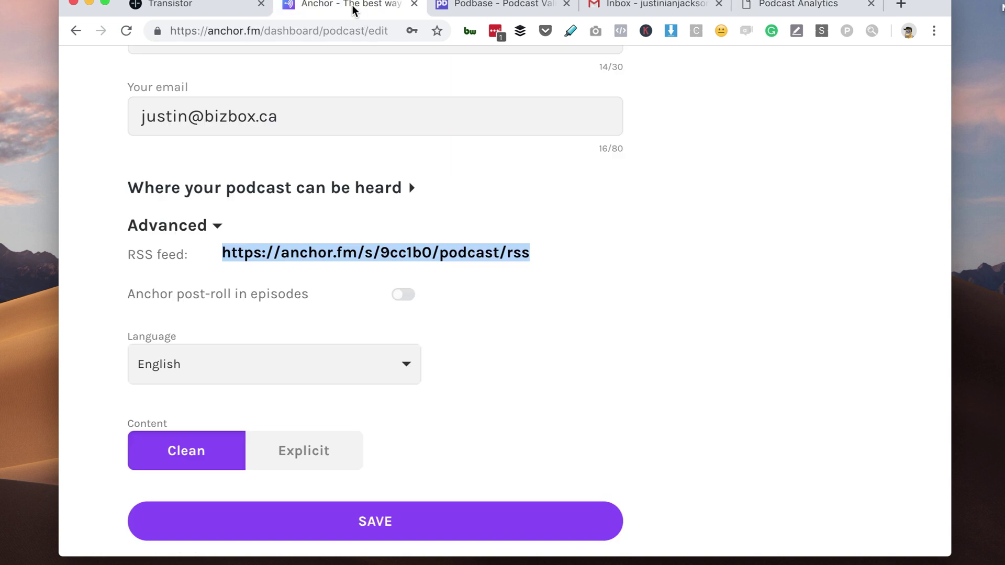
pyautogui.click(179, 9)
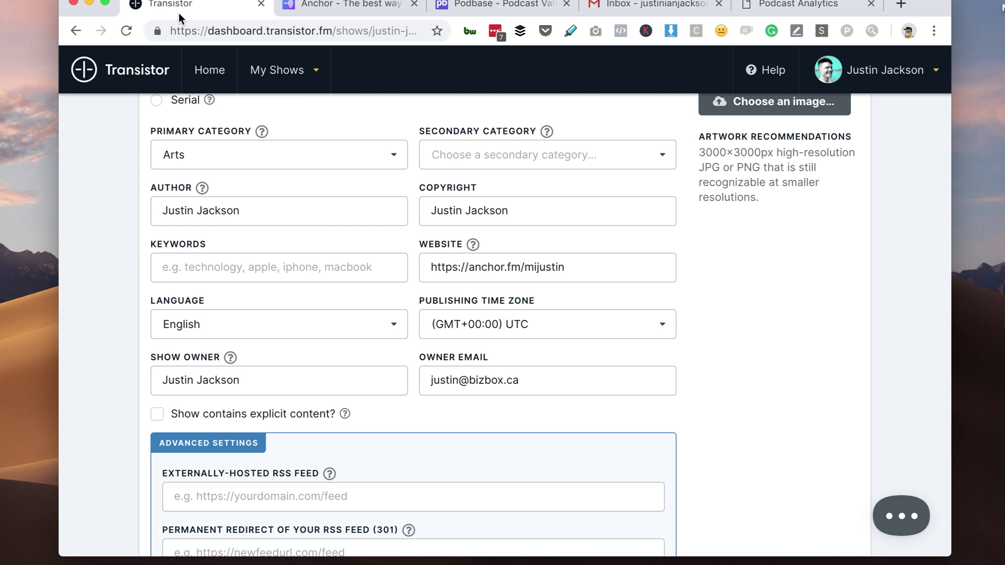